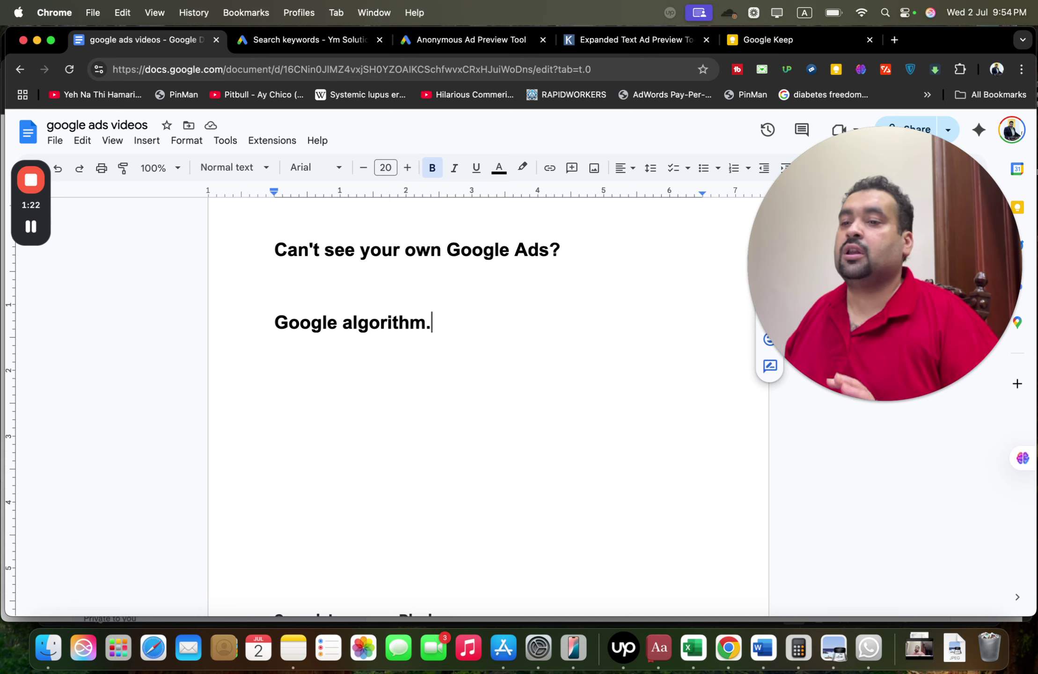
# Search the Google Ads account's pages for "ad pre" to locate the Ad preview and diagnosis page
pyautogui.click(506, 47)
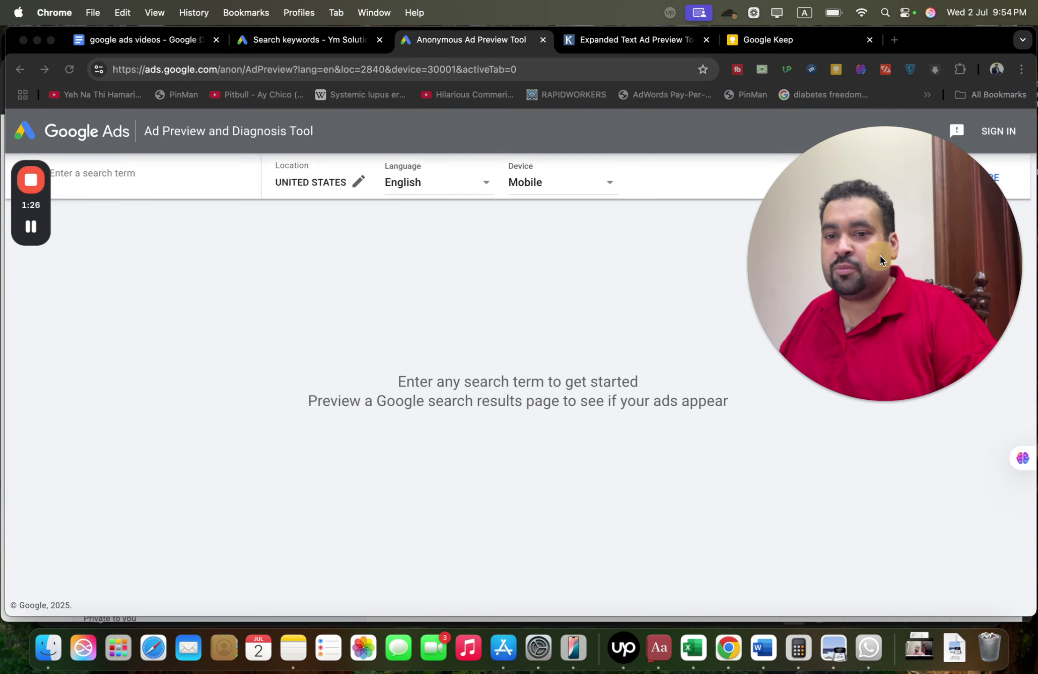
pyautogui.moveTo(881, 259); pyautogui.dragTo(881, 433)
pyautogui.click(302, 46)
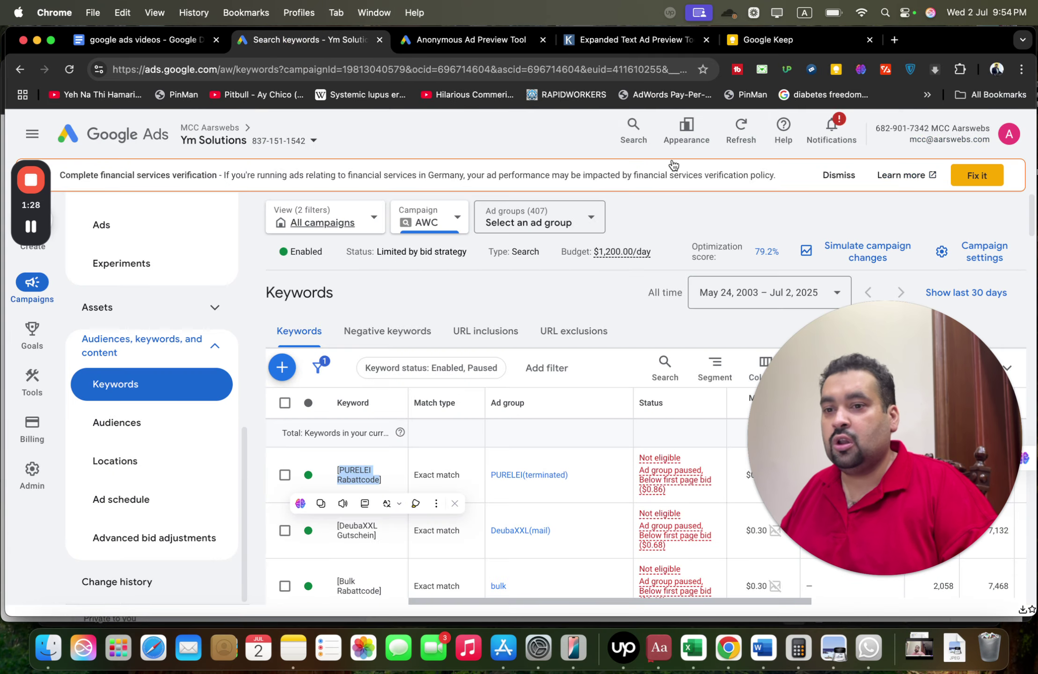
pyautogui.click(637, 125)
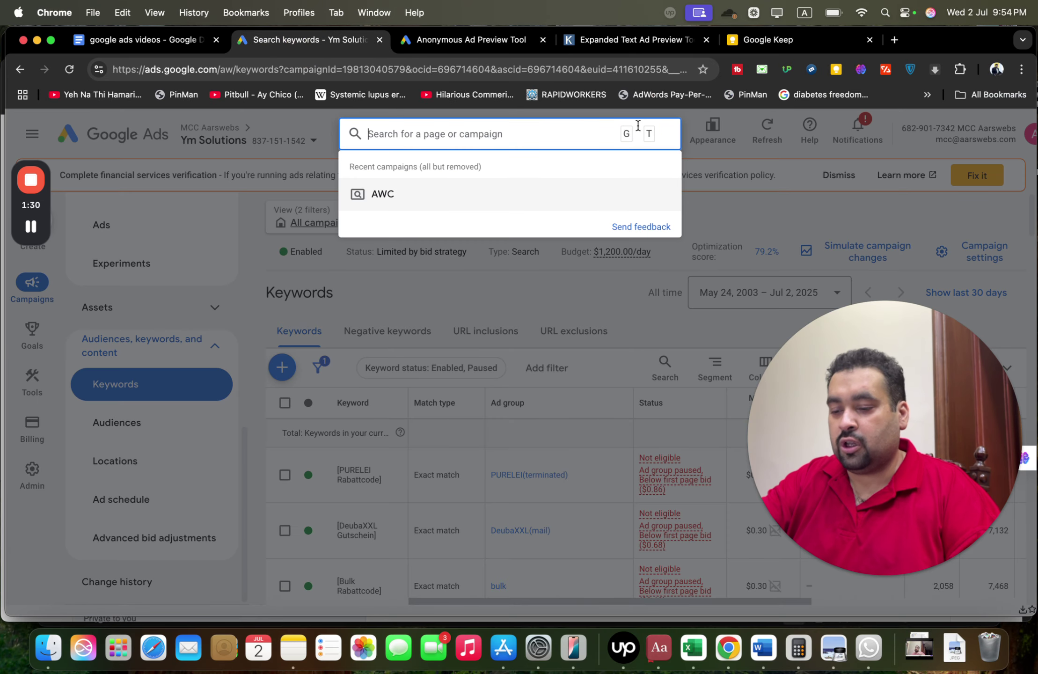
pyautogui.write('ad pre')
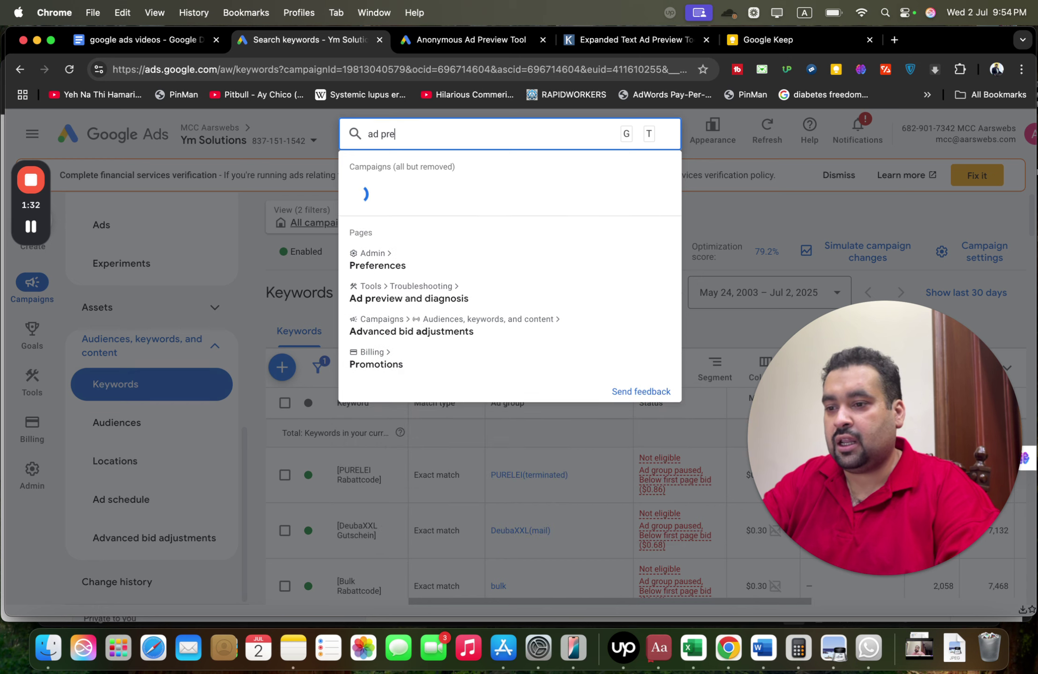
pyautogui.rightClick(429, 296)
# Run a search results preview for the term "rabbit code" in the anonymous Ad Preview and Diagnosis Tool
pyautogui.click(468, 39)
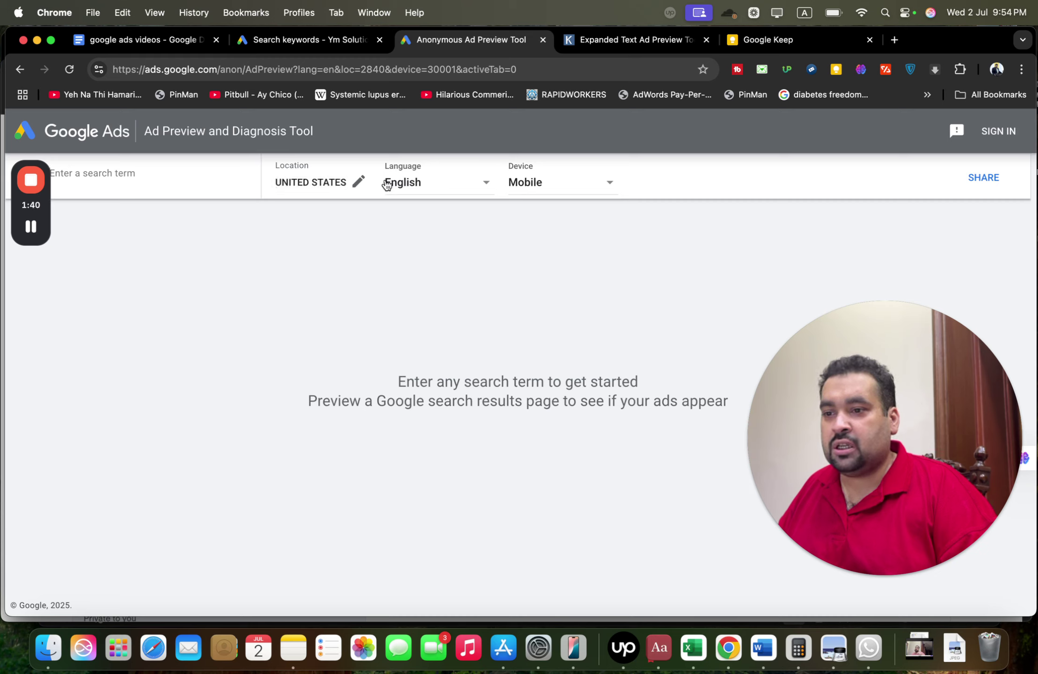
pyautogui.click(182, 177)
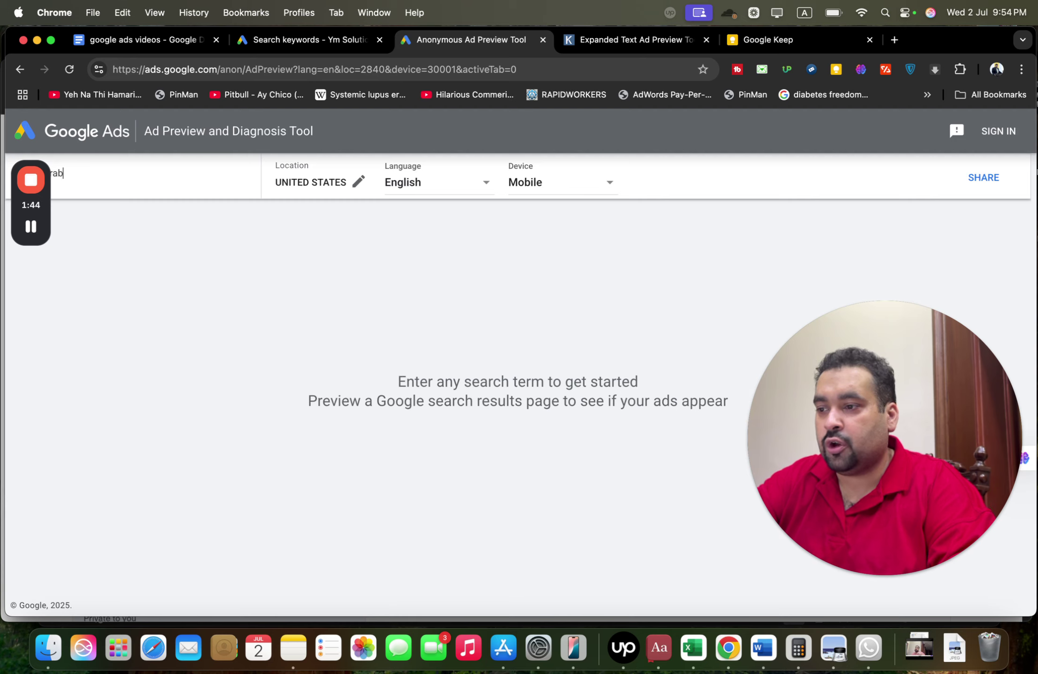
pyautogui.write('rabbit cod')
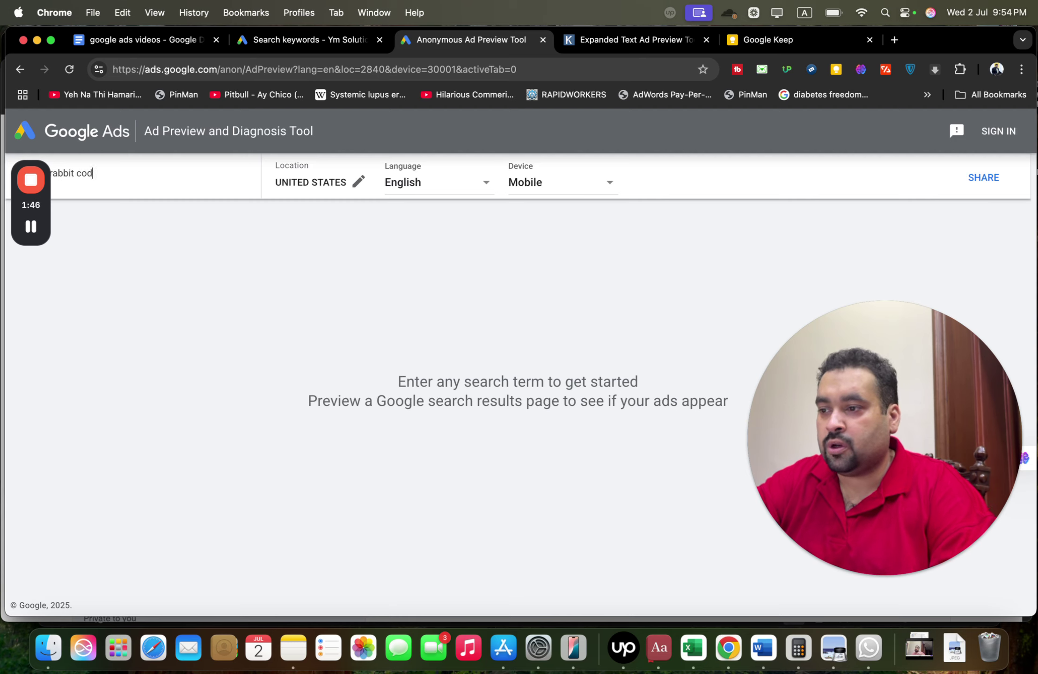
pyautogui.write('e')
pyautogui.press('Return')
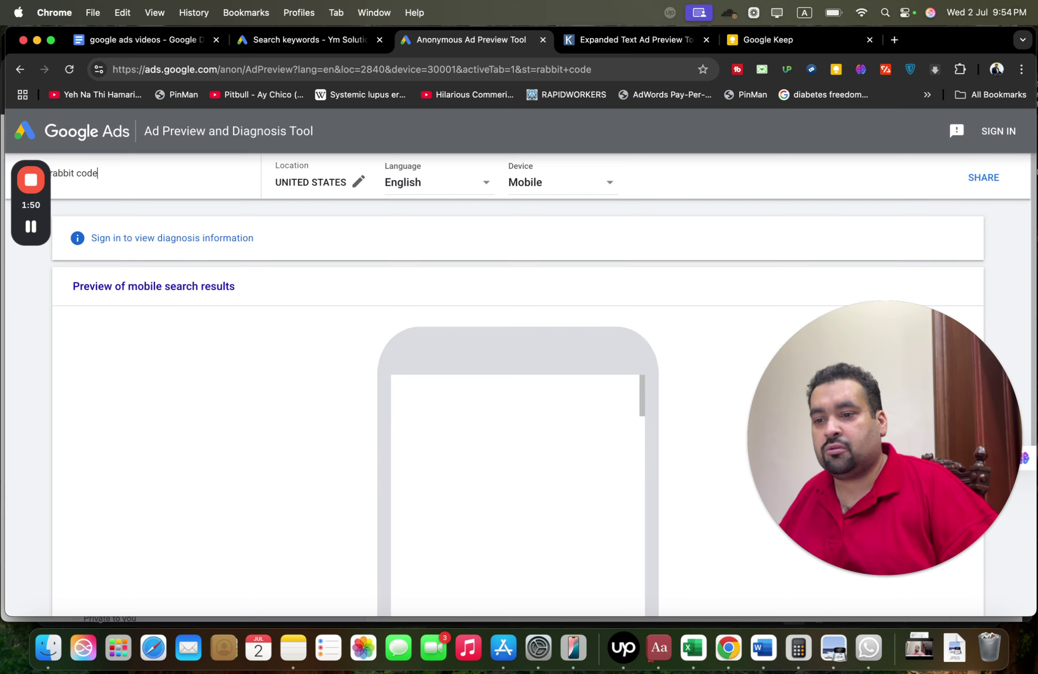
# Return to the AWC campaign's keywords, dismiss the page search and look through the keyword statuses
pyautogui.click(292, 52)
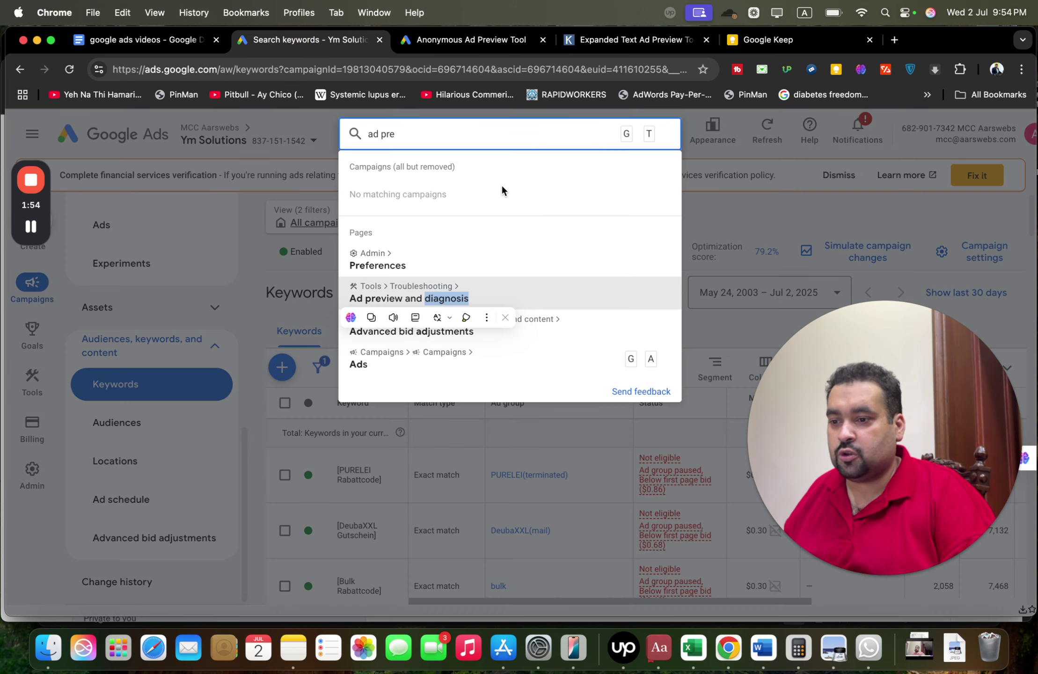
pyautogui.click(752, 206)
pyautogui.moveTo(824, 262); pyautogui.dragTo(932, 449)
pyautogui.moveTo(1026, 206); pyautogui.dragTo(1030, 333)
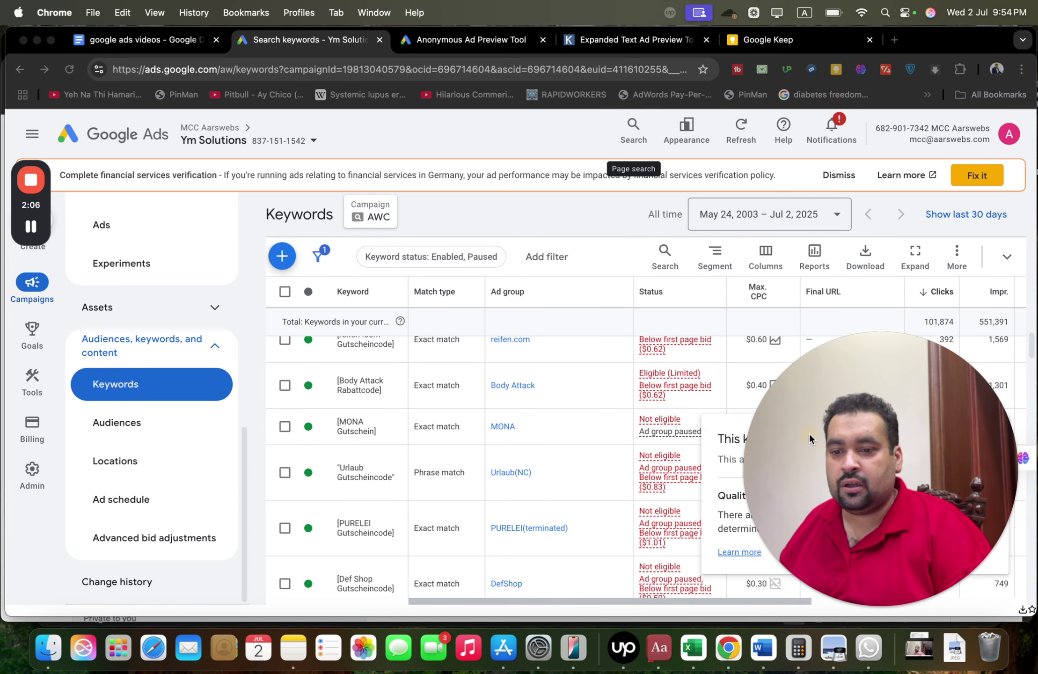
pyautogui.click(1032, 359)
pyautogui.moveTo(1032, 359); pyautogui.dragTo(1036, 580)
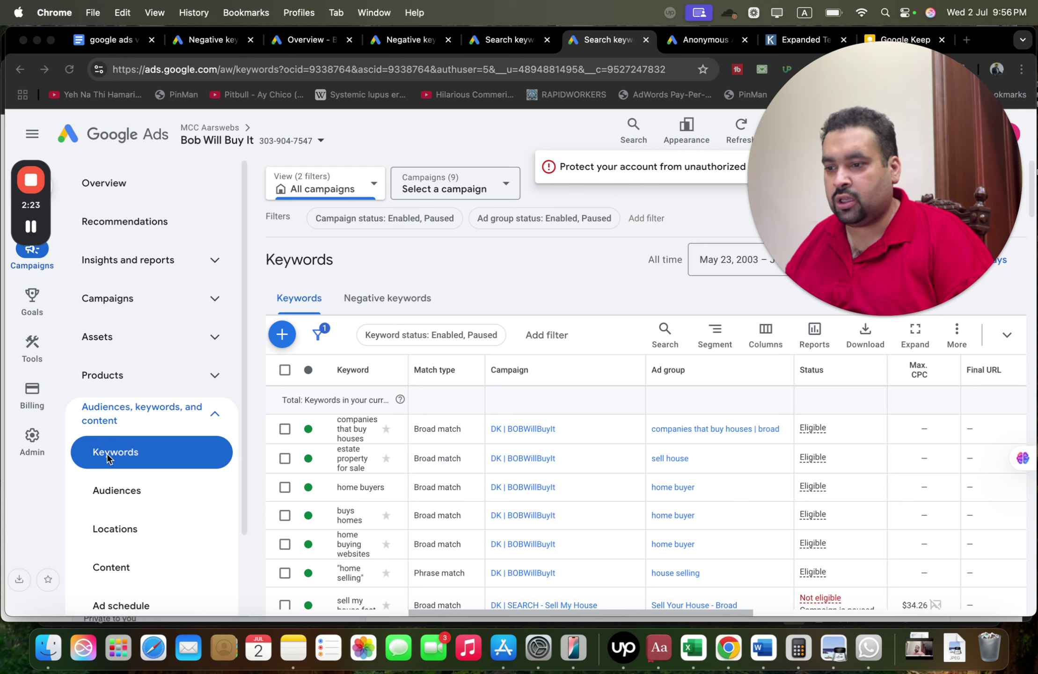
# Look through the keyword list of the Bob Will Buy It account for eligible and ineligible statuses
pyautogui.click(699, 364)
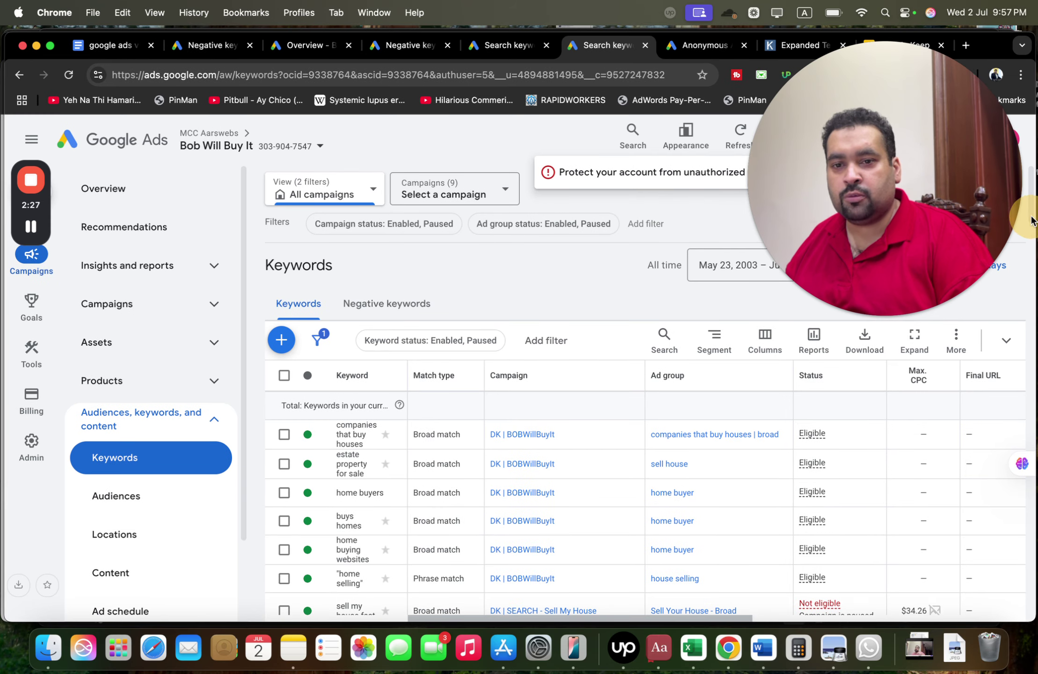
pyautogui.scroll(-2, 862, 350)
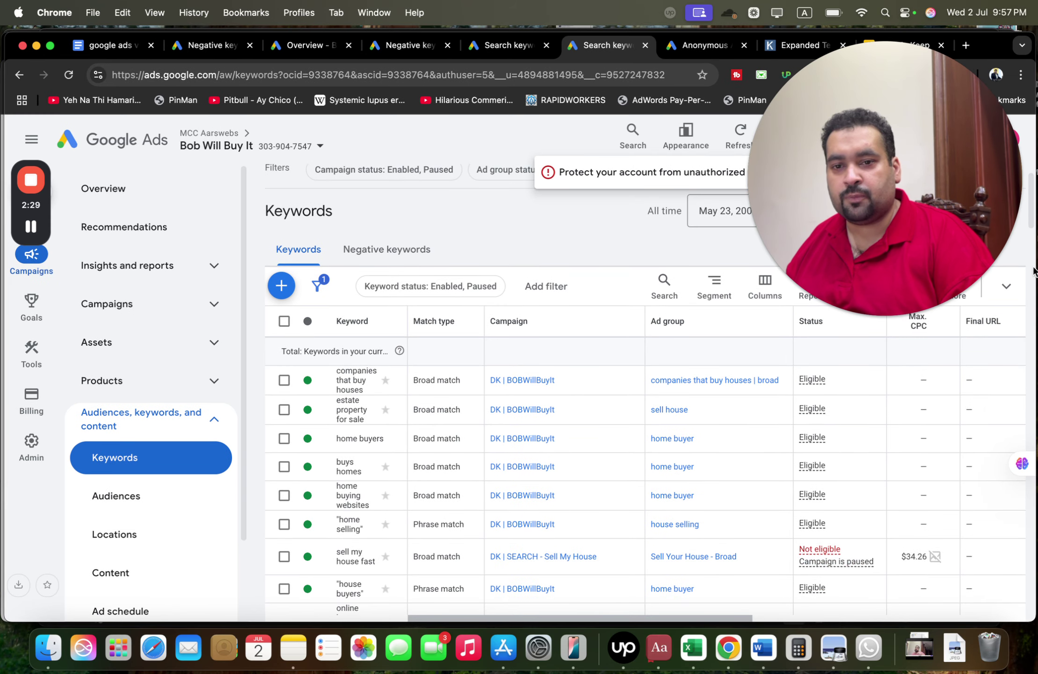
pyautogui.scroll(-5, 1031, 257)
pyautogui.scroll(-5, 1031, 258)
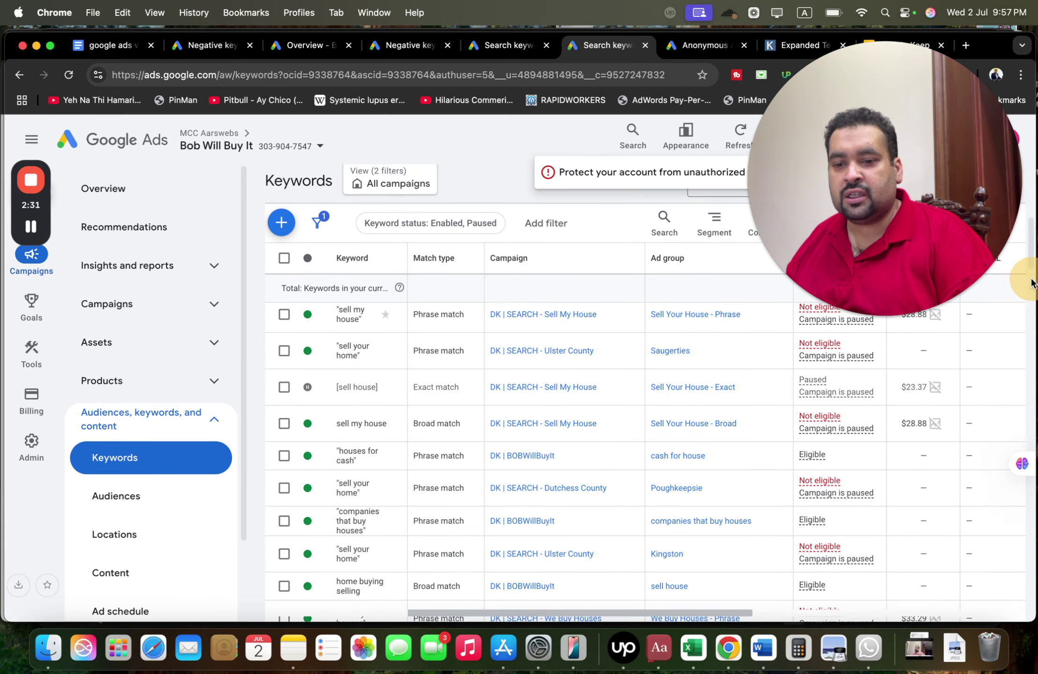
pyautogui.scroll(10, 1031, 232)
pyautogui.scroll(1, 1031, 231)
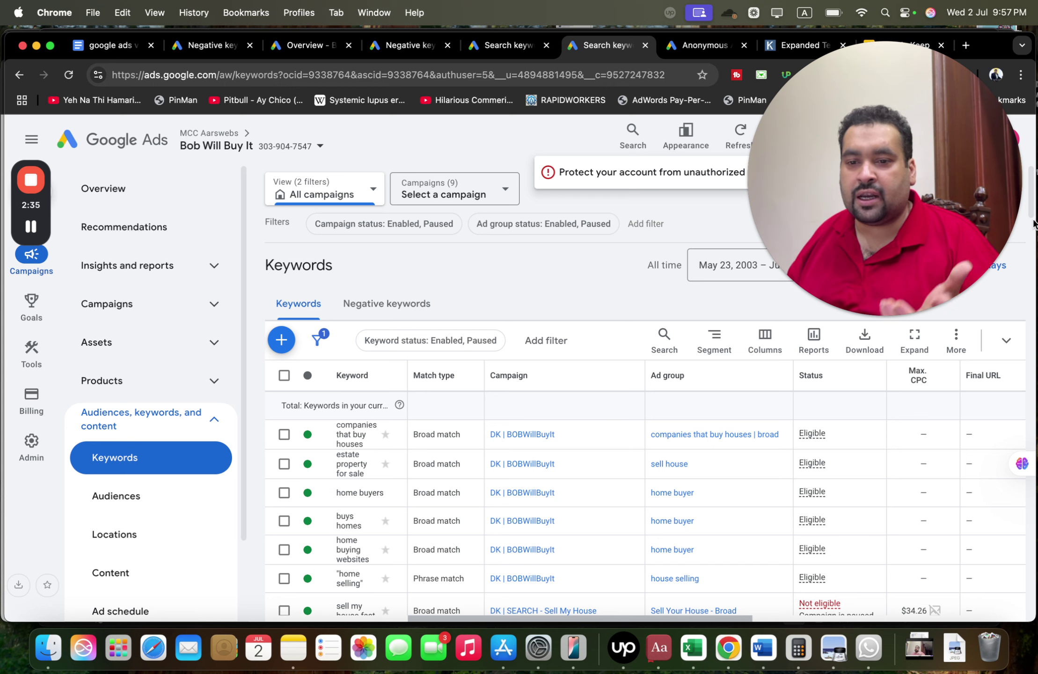
# Check the ad diagnosis for the eligible keywords "companies that buy houses", "estate property for sale" and "home buyers"
pyautogui.moveTo(818, 441)
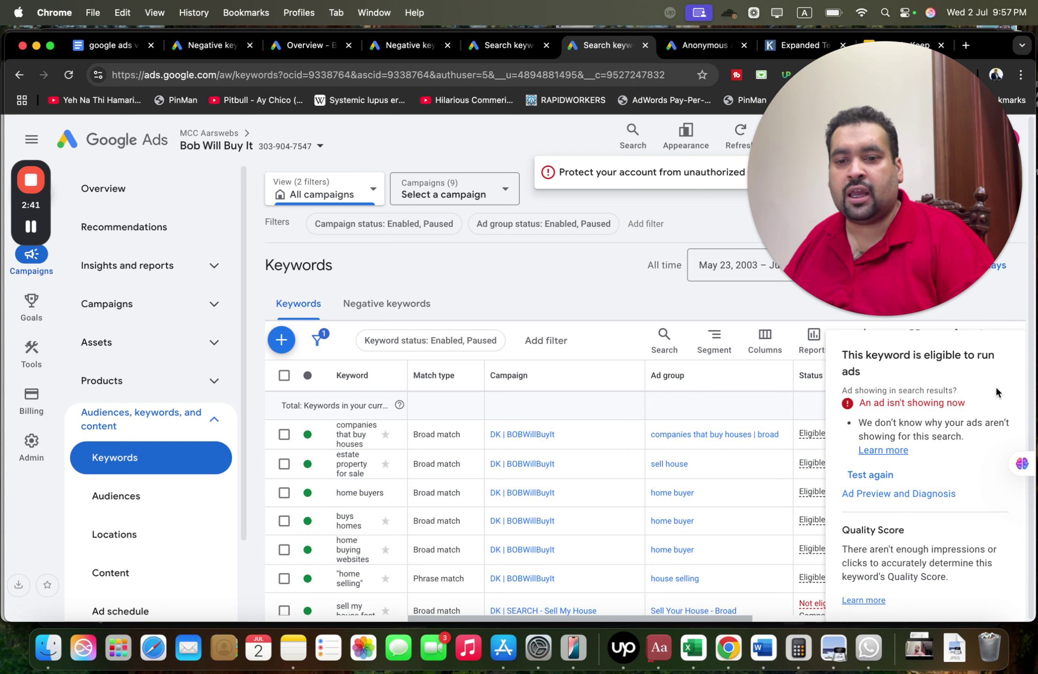
pyautogui.moveTo(966, 403); pyautogui.dragTo(858, 398)
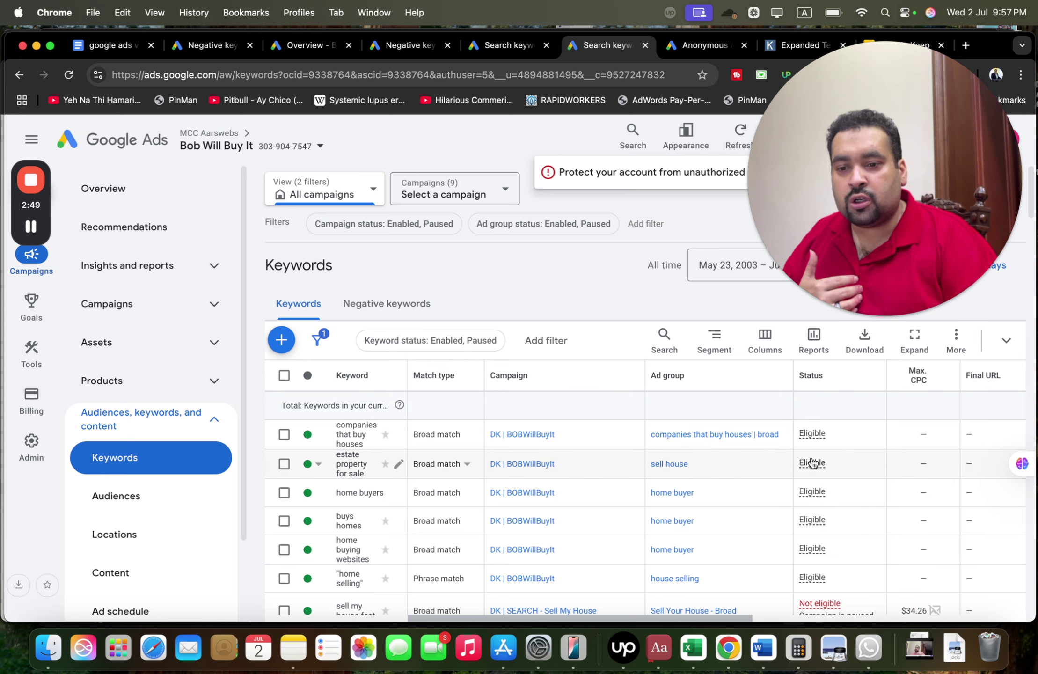
pyautogui.moveTo(812, 463)
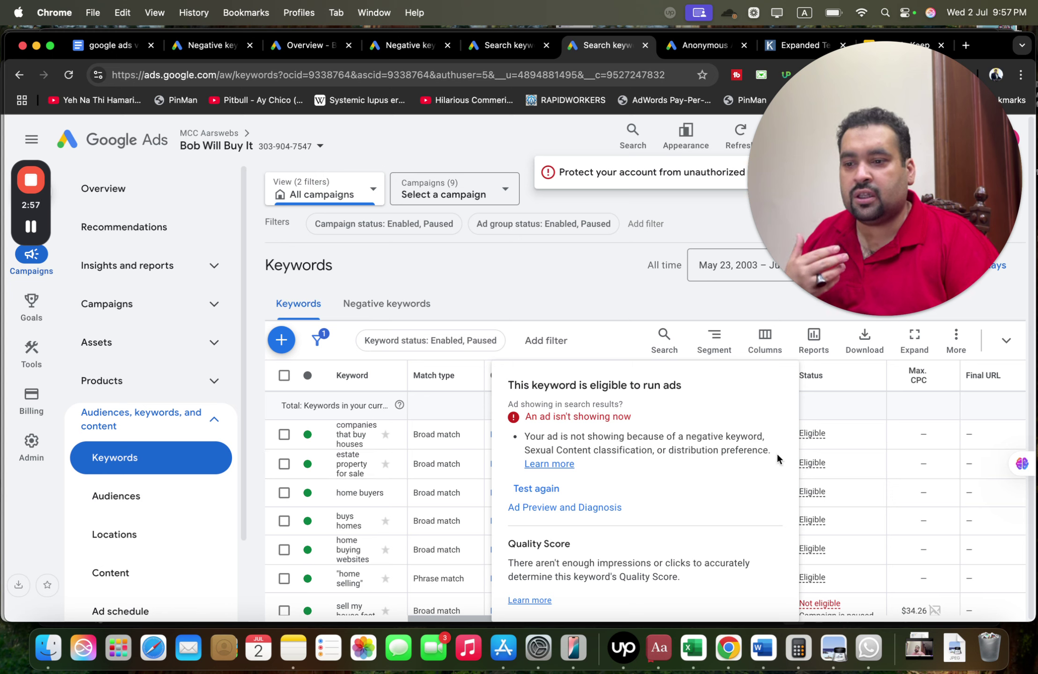
pyautogui.moveTo(818, 496)
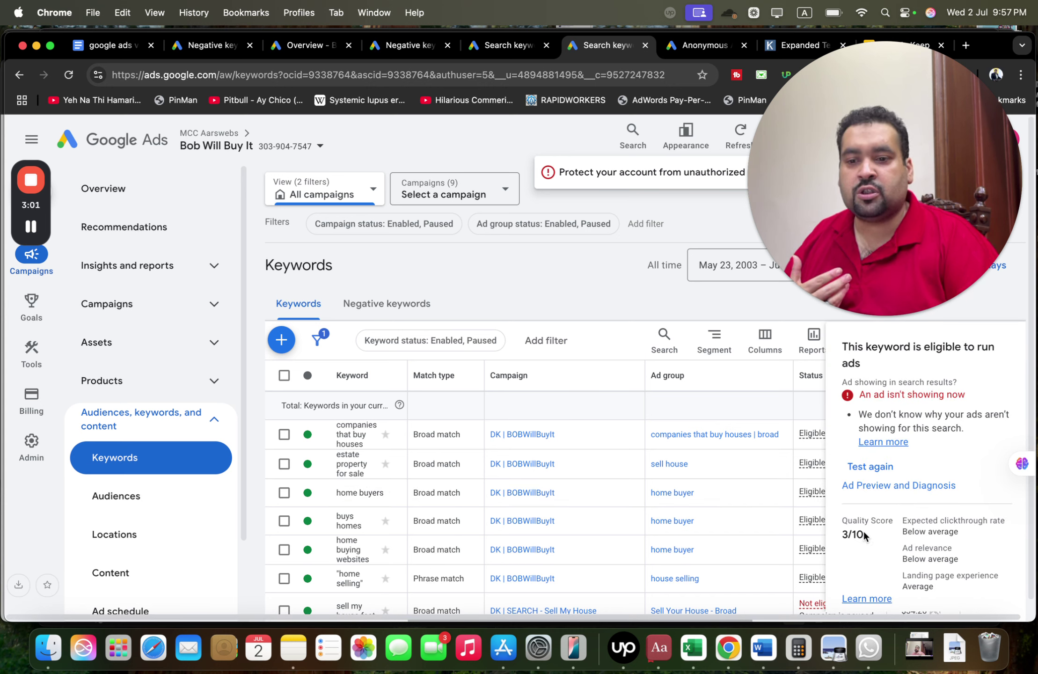
# Check the ad diagnosis for the eligible keywords "home selling" and "home buying websites" in the same list
pyautogui.scroll(-10, 1033, 347)
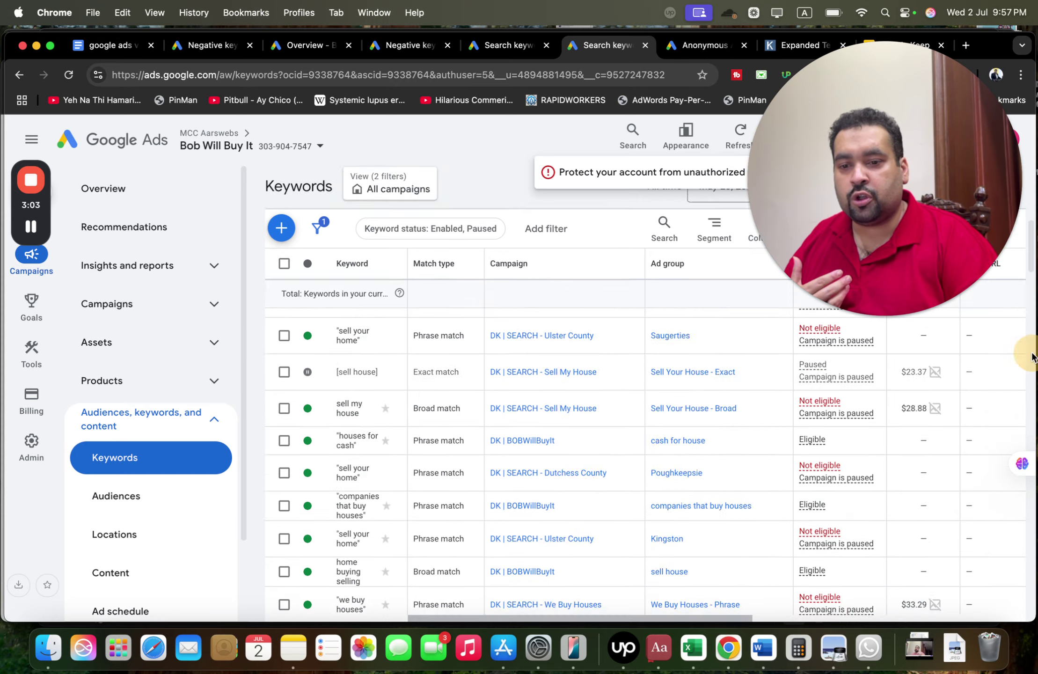
pyautogui.moveTo(1033, 347); pyautogui.dragTo(1036, 210)
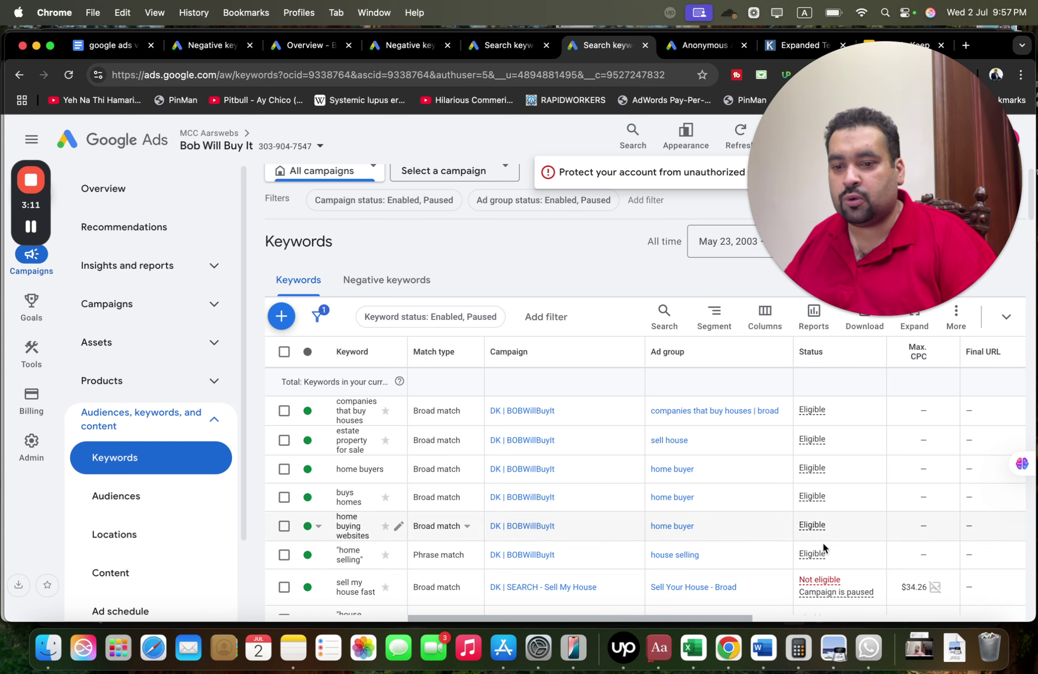
pyautogui.moveTo(811, 557)
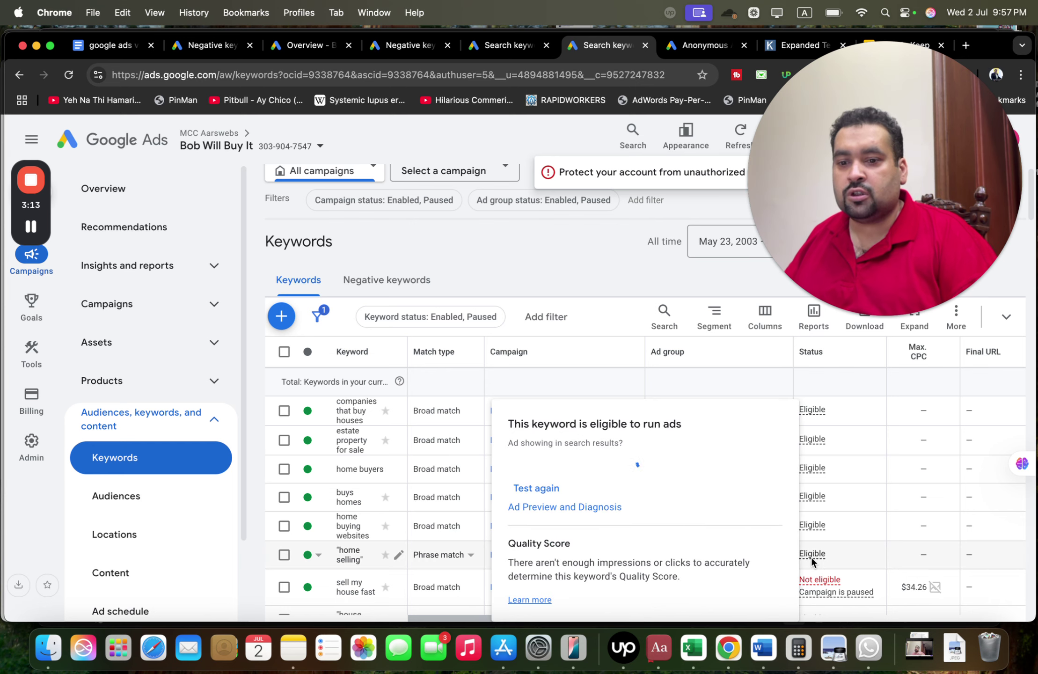
pyautogui.moveTo(813, 525)
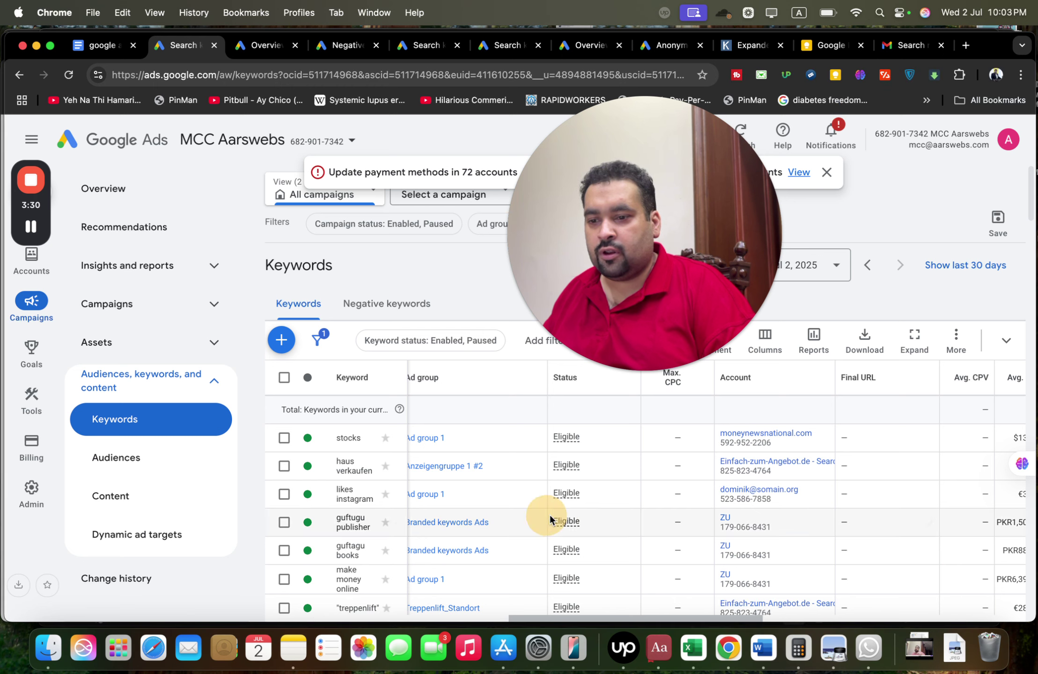
# In the MCC Aarswebs keyword list, check the ad diagnosis for "guftugu publisher" and "likes instagram"
pyautogui.moveTo(567, 521)
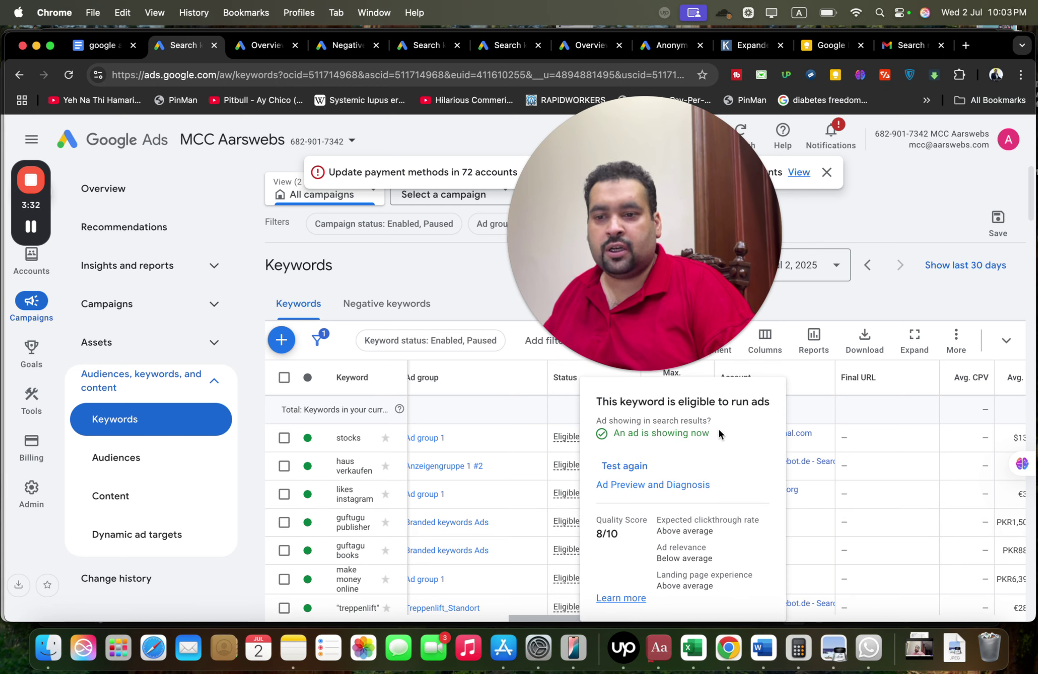
pyautogui.moveTo(718, 430); pyautogui.dragTo(601, 405)
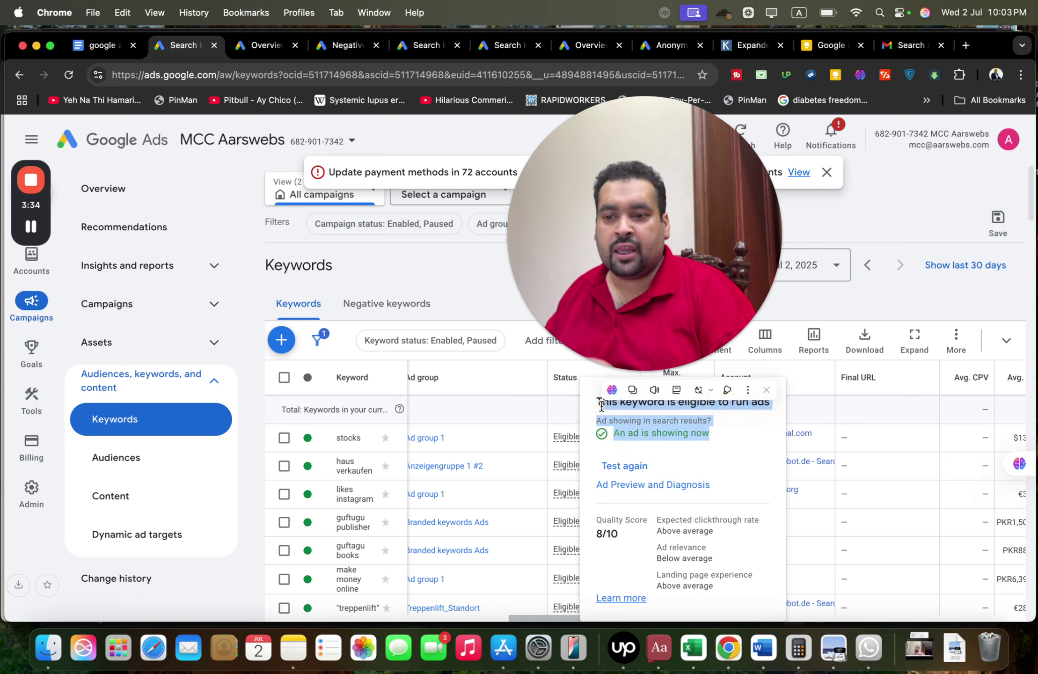
pyautogui.click(812, 308)
pyautogui.moveTo(573, 500)
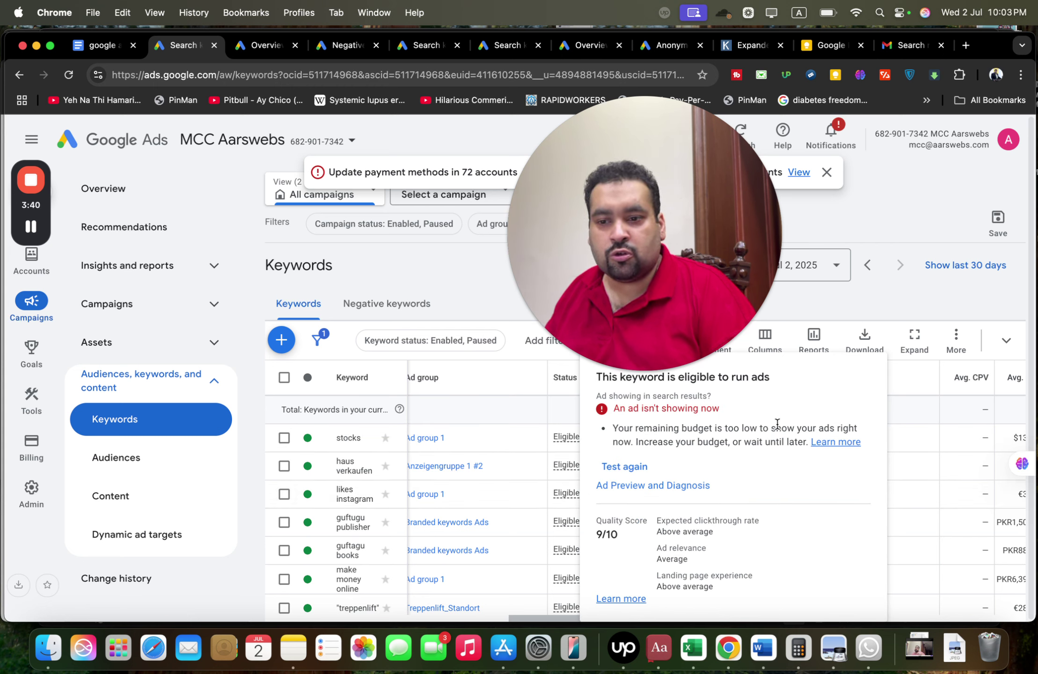
# Check the ad diagnosis and quality score details for "haus verkaufen", "make money online", "treppenlift" and "guftagu books"
pyautogui.moveTo(566, 466)
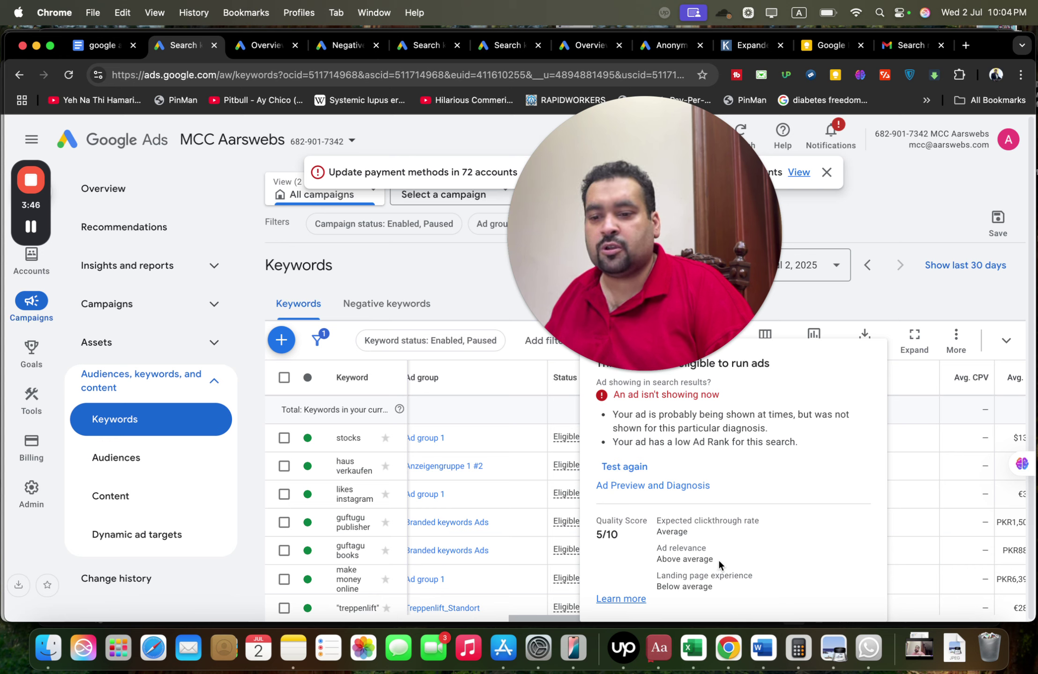
pyautogui.moveTo(714, 560); pyautogui.dragTo(669, 560)
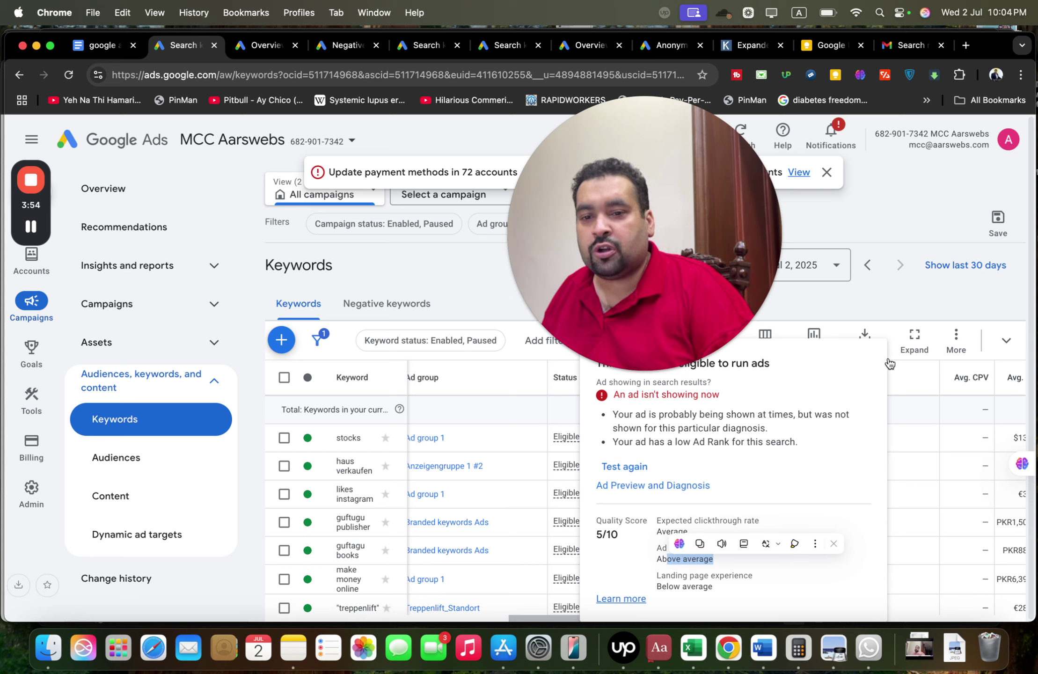
pyautogui.click(897, 302)
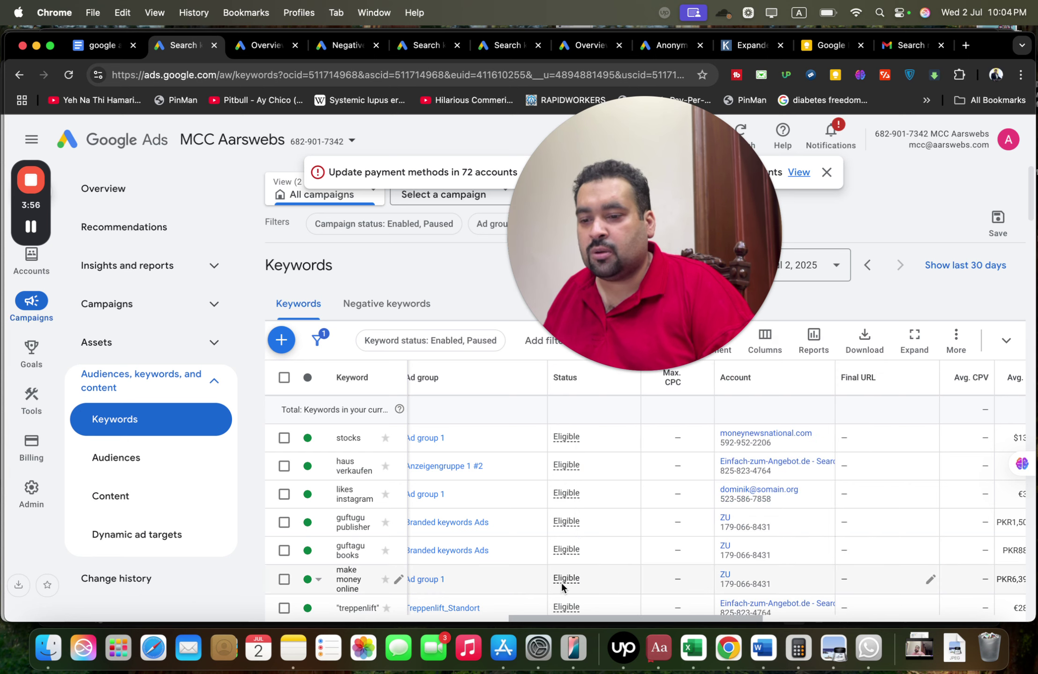
pyautogui.moveTo(564, 585)
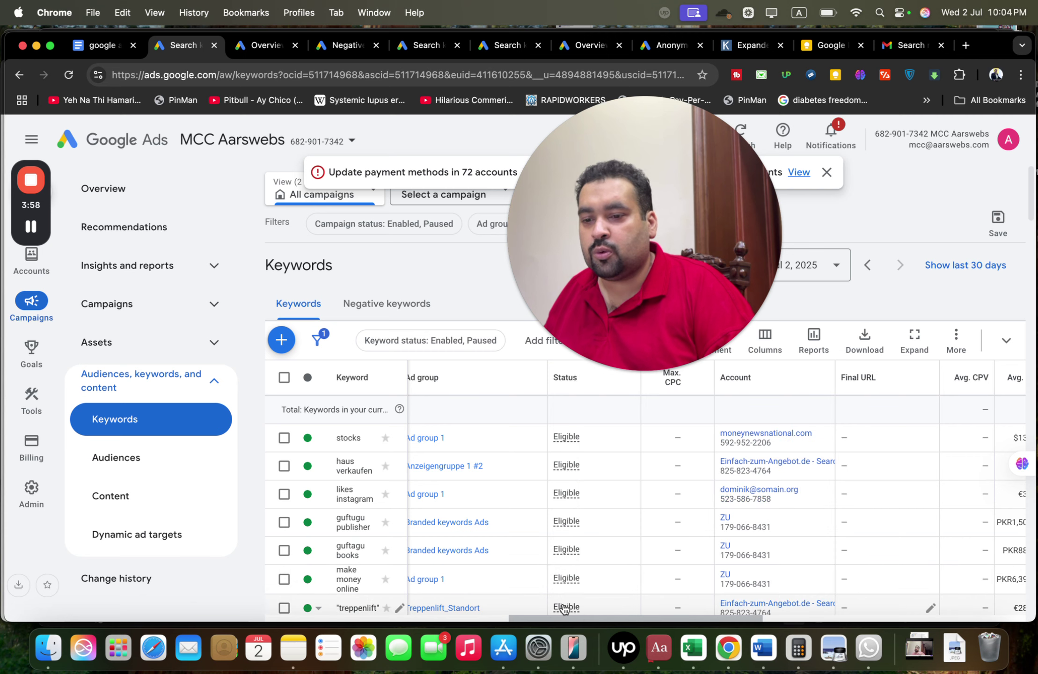
pyautogui.moveTo(564, 607)
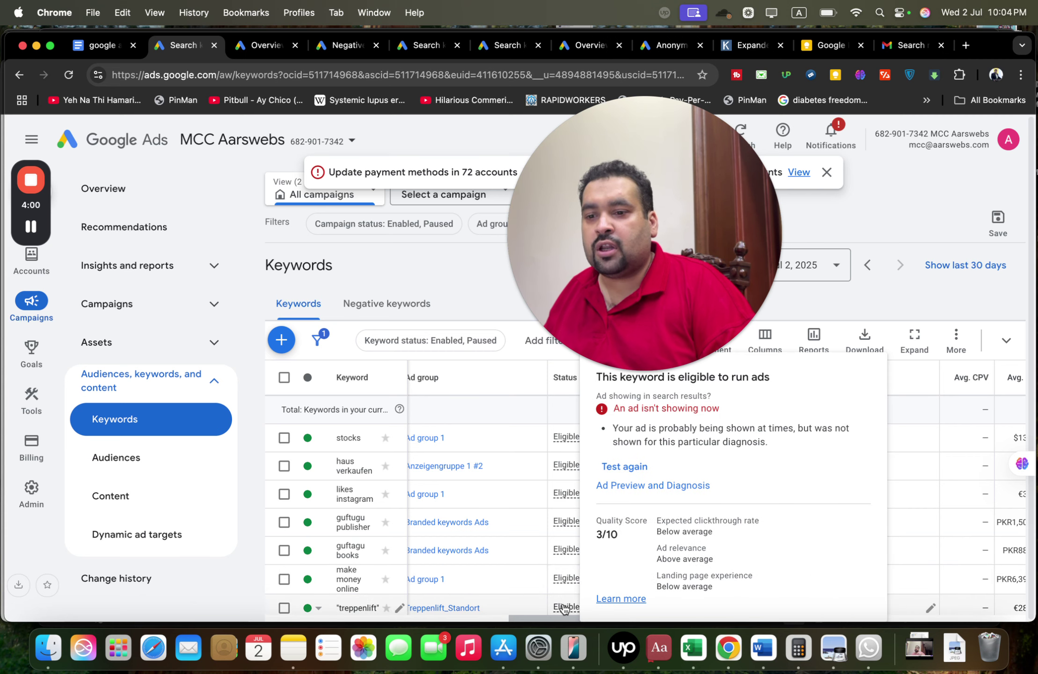
pyautogui.moveTo(567, 551)
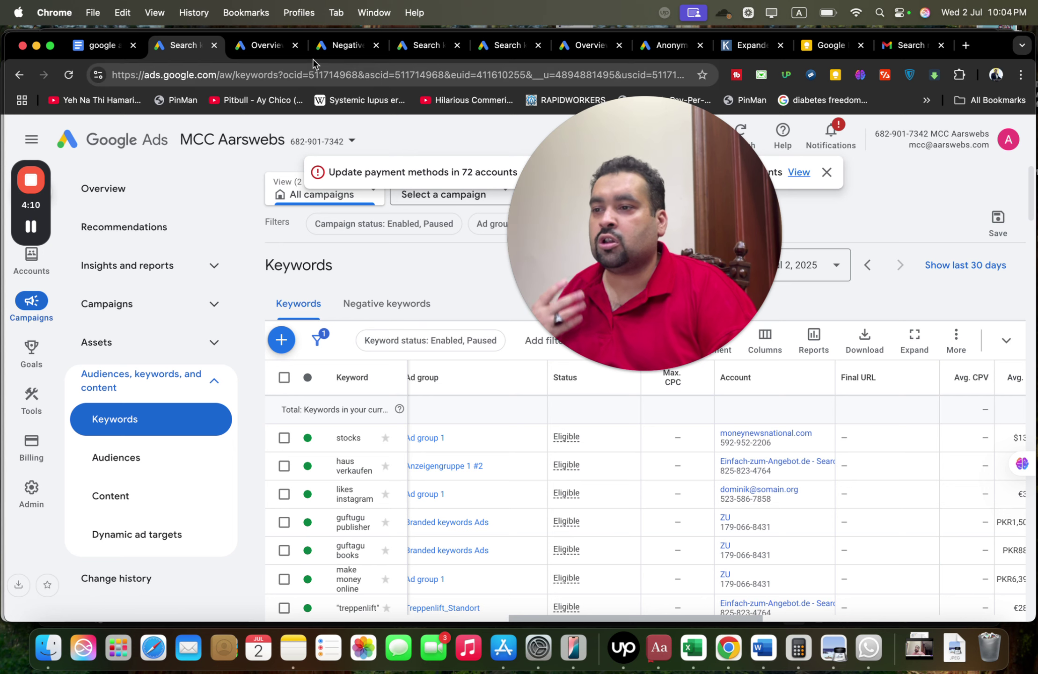
# Switch to the "google ads videos" document in Google Docs
pyautogui.click(99, 47)
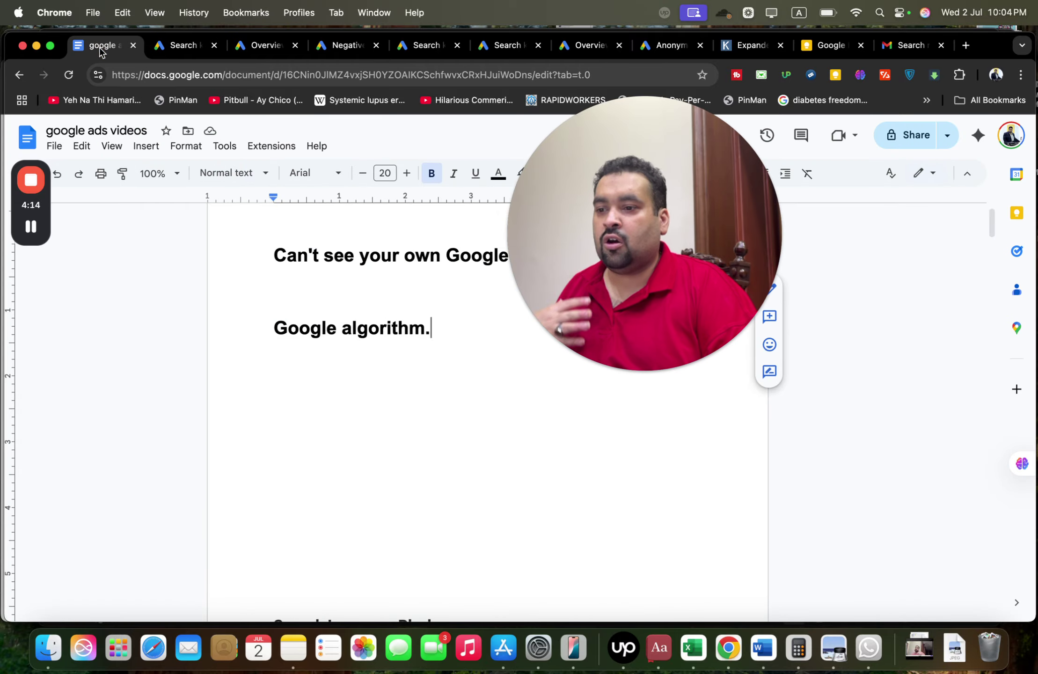
pyautogui.moveTo(759, 251); pyautogui.dragTo(903, 259)
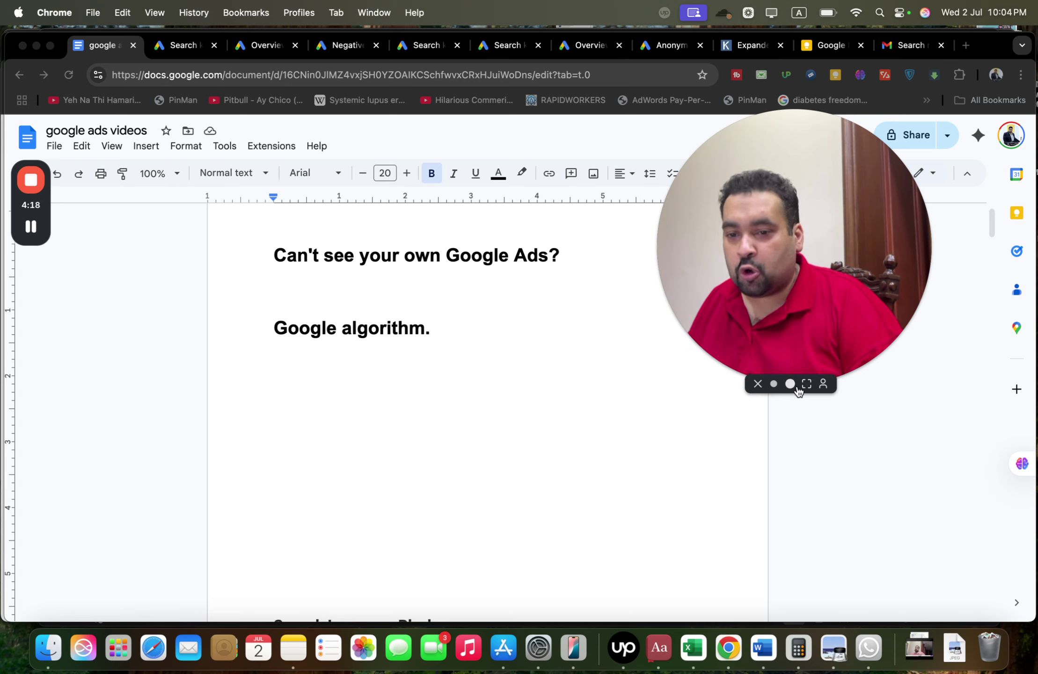
pyautogui.click(806, 384)
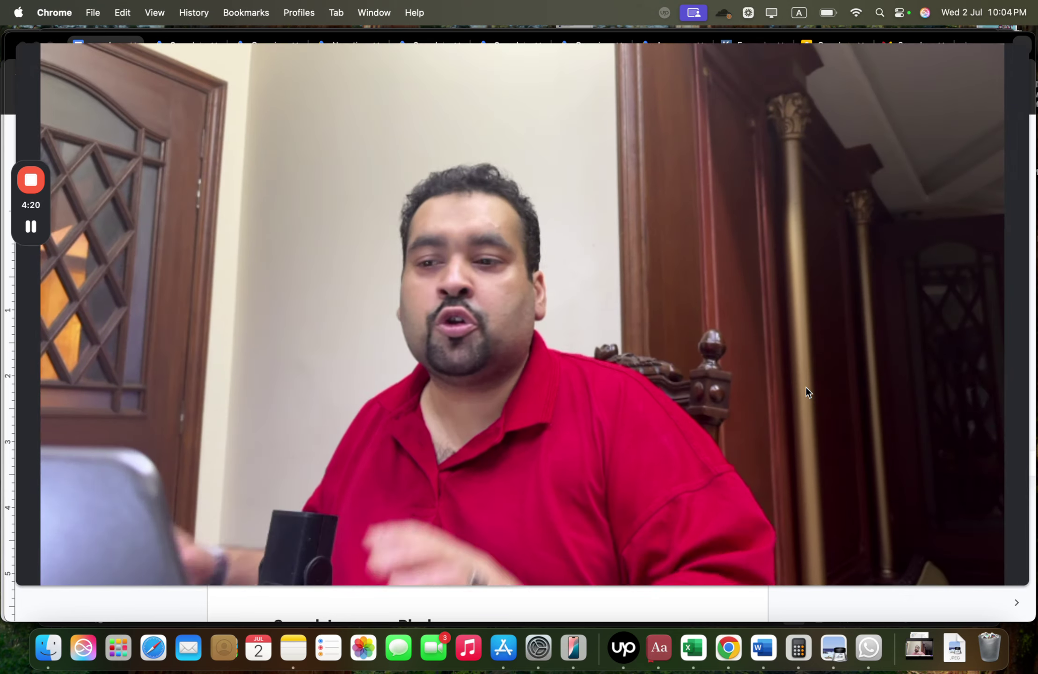